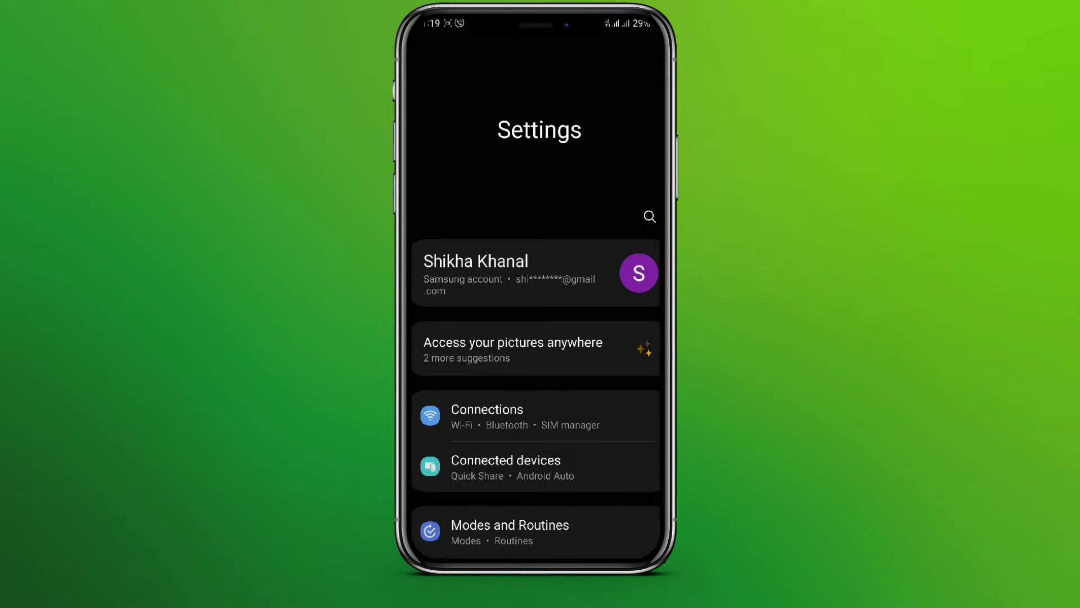
Search Settings for 'data' and open Data usage from the Data saver result.
left_click(650, 215)
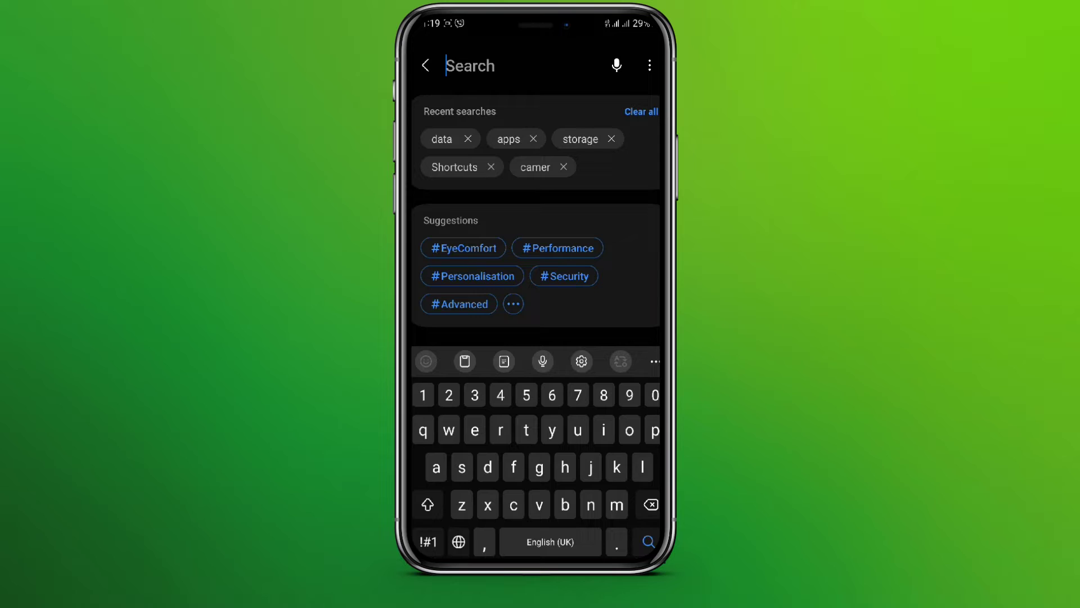
left_click(447, 135)
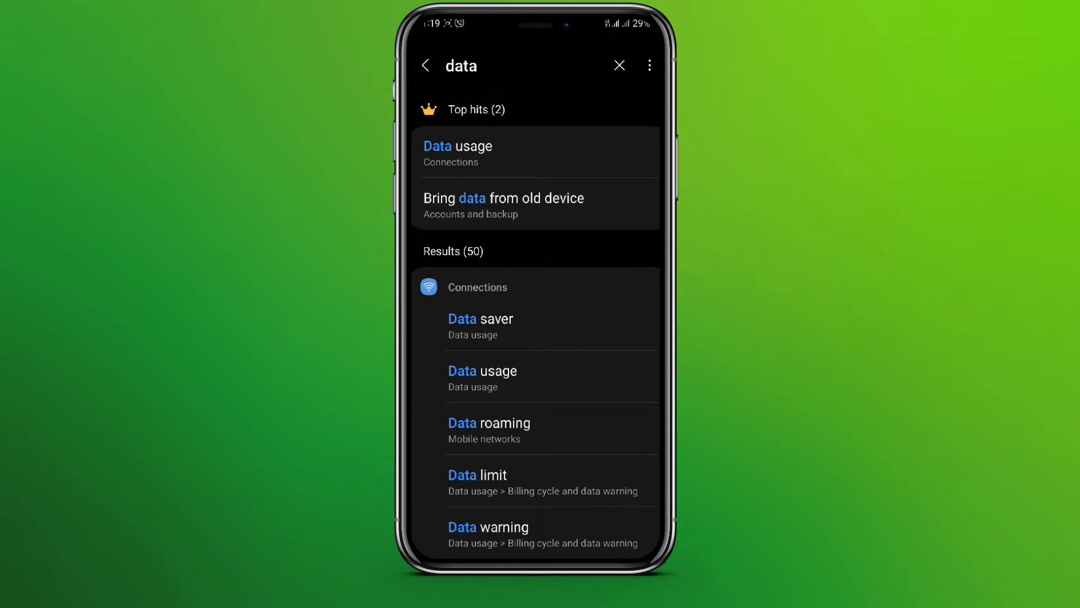
left_click(530, 321)
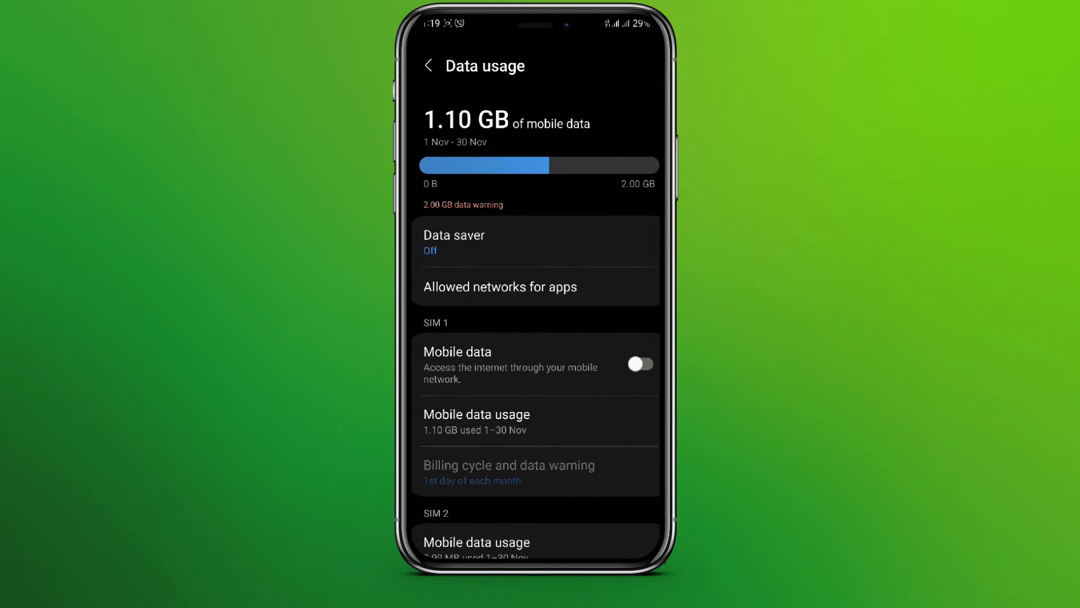
scroll(536, 322, "down", 3)
scroll(535, 323, "up", 2)
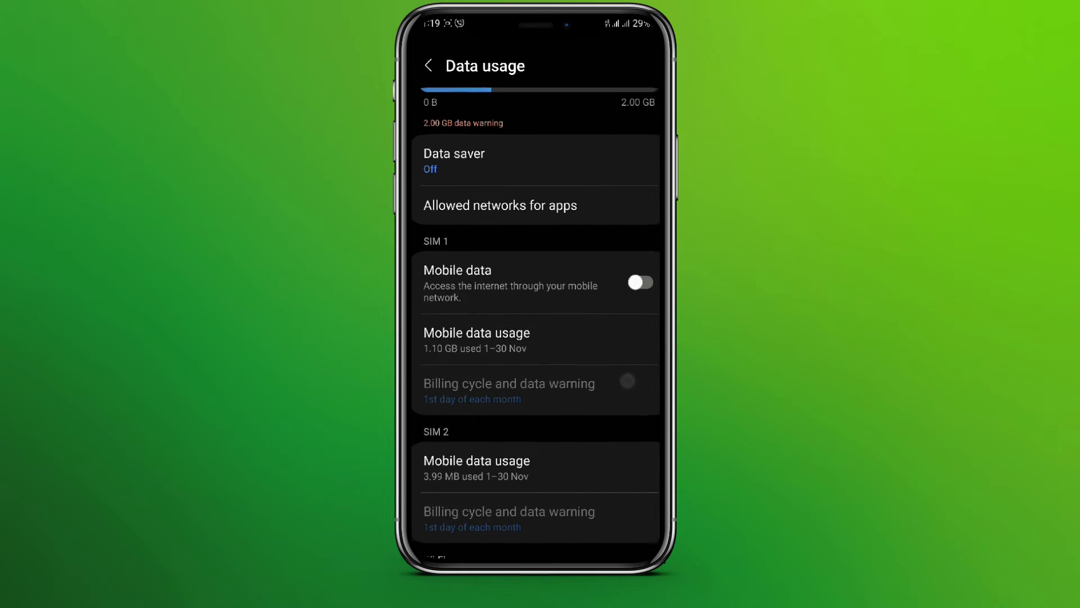
Switch on 'Turn on now' on the Data saver page.
left_click(470, 152)
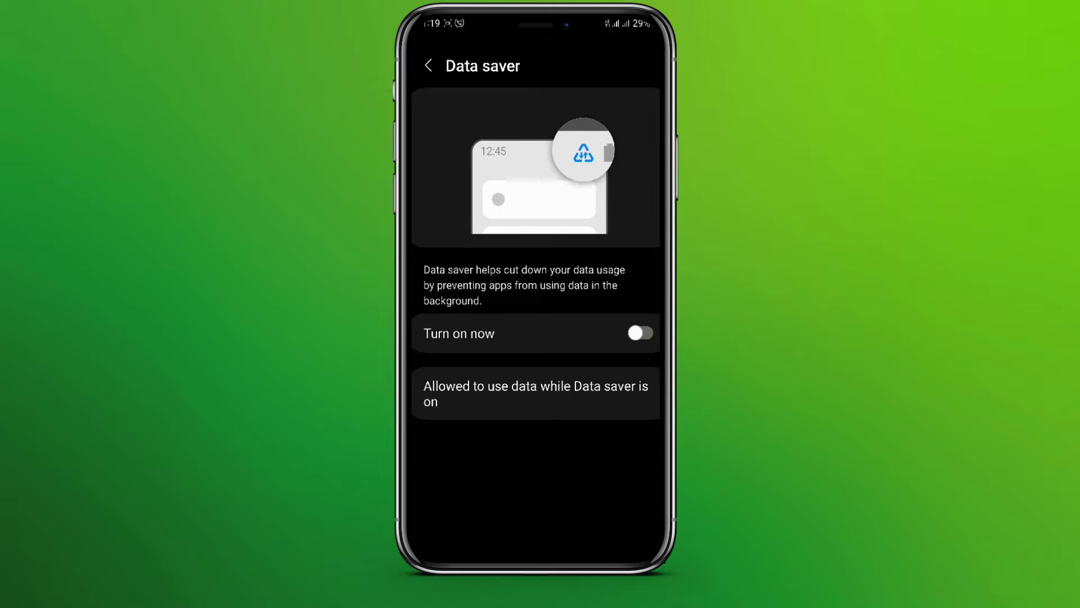
left_click(640, 333)
Enable Reddit under 'Allowed to use data while Data saver is on'.
left_click(557, 398)
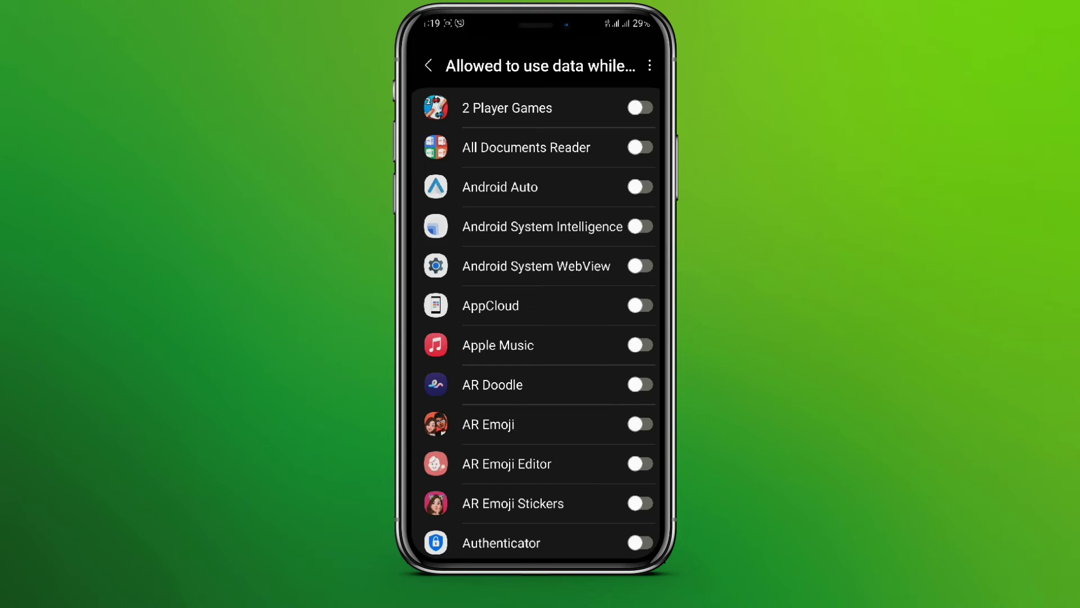
scroll(542, 322, "down", 10)
scroll(542, 322, "down", 10)
scroll(542, 323, "down", 10)
scroll(541, 323, "down", 10)
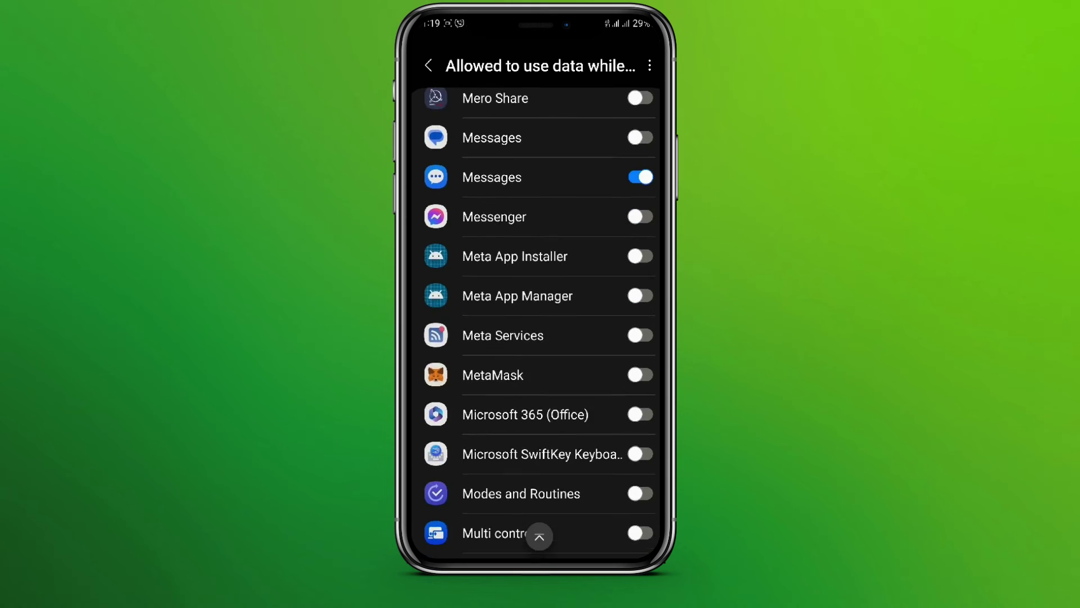
scroll(615, 380, "down", 10)
scroll(606, 385, "down", 5)
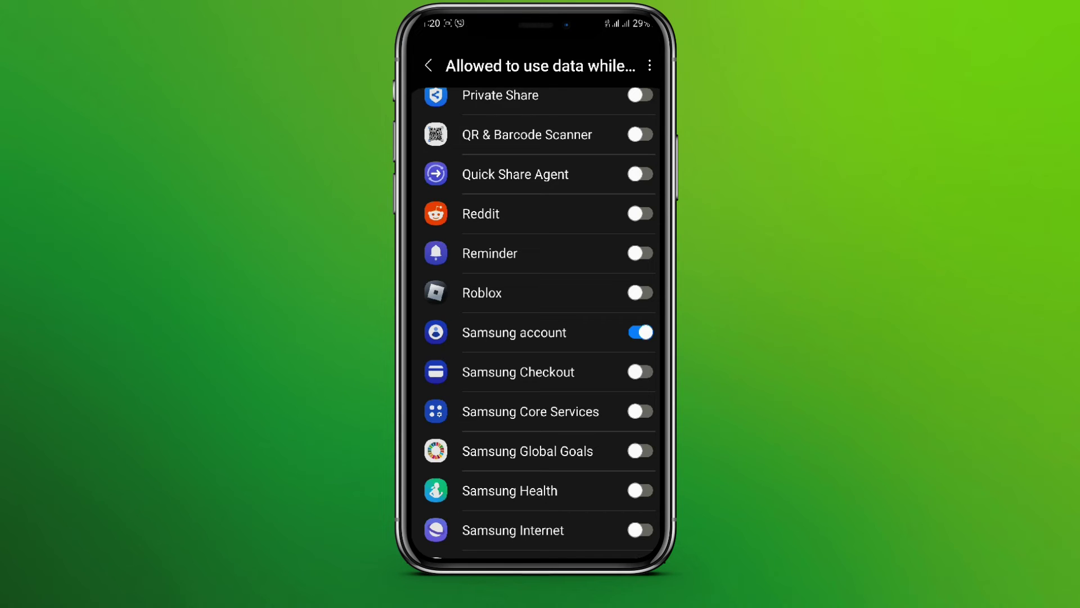
left_click(639, 214)
left_click(639, 214)
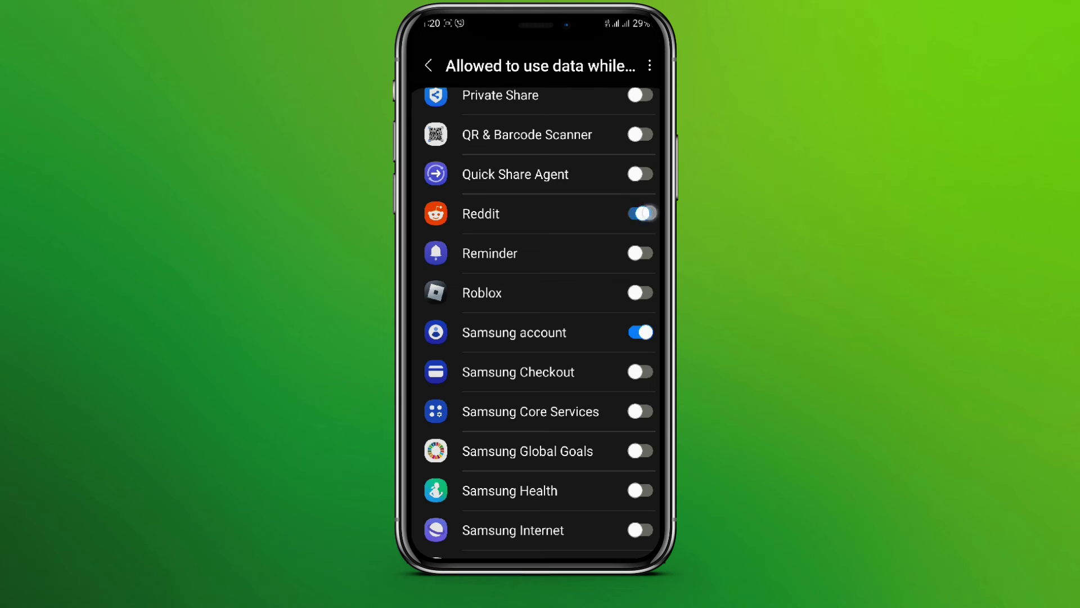